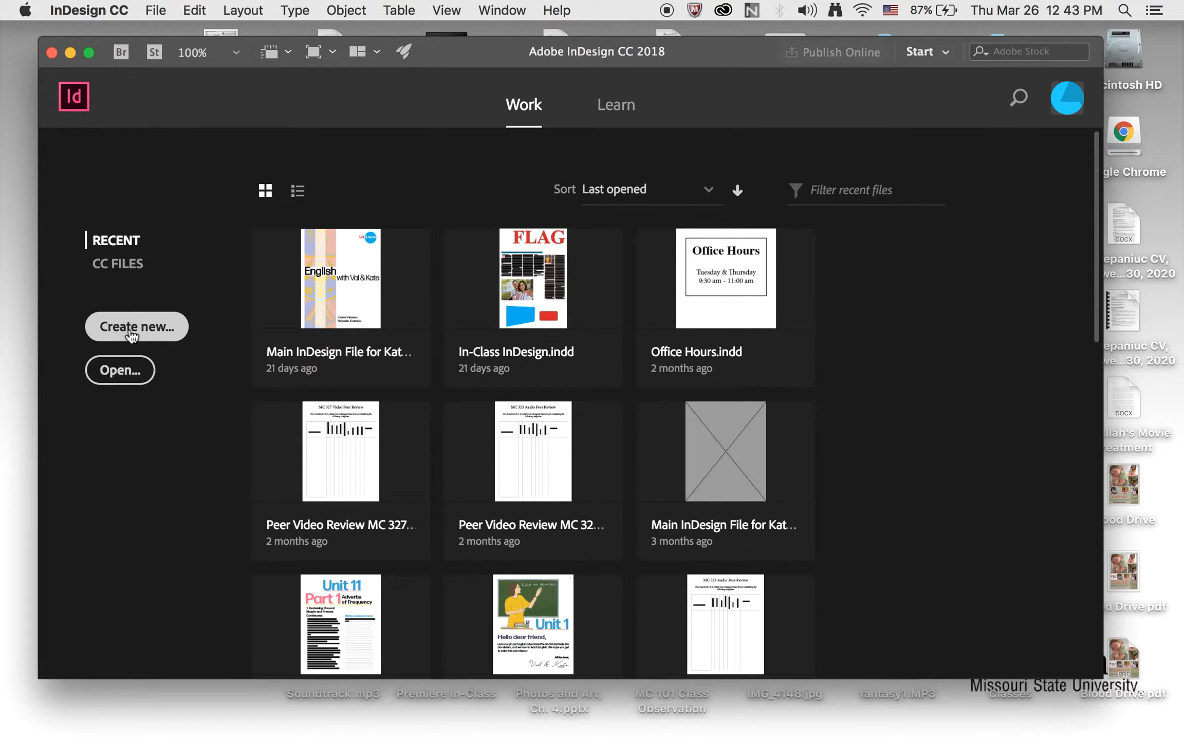
Start a new document in inches, 8.5 in wide and 11 in high, with portrait orientation
click(139, 339)
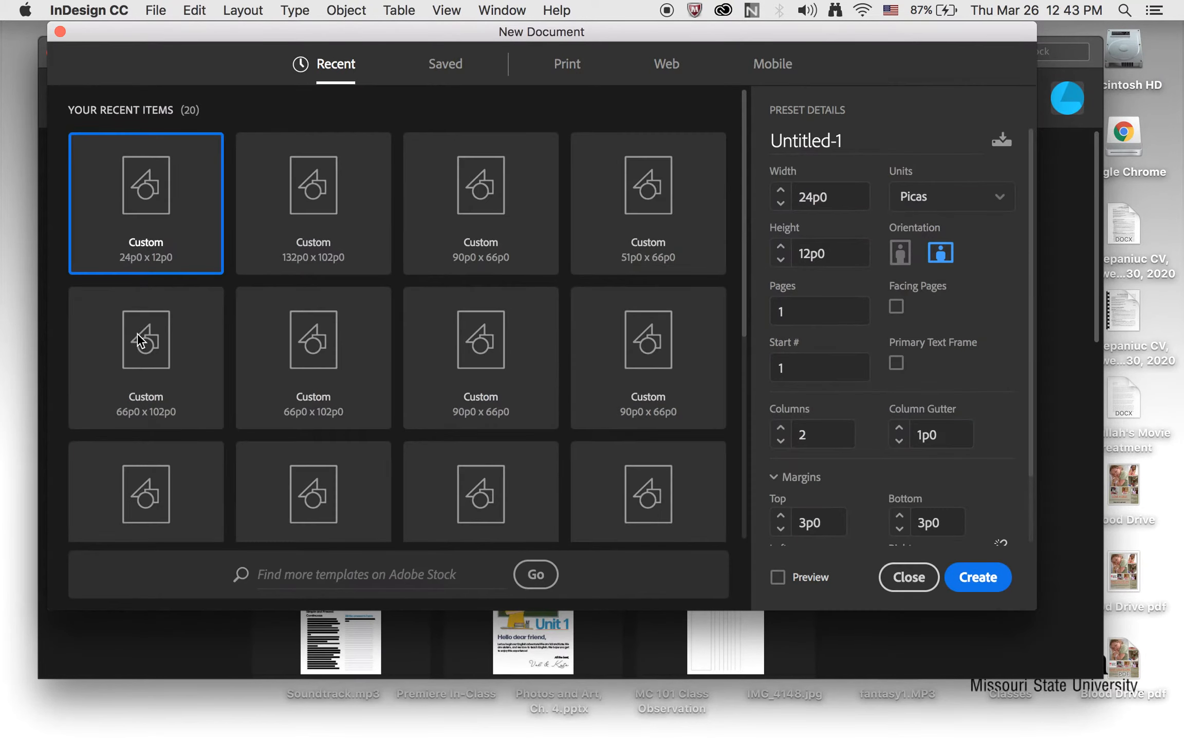
drag(363, 35, 359, 49)
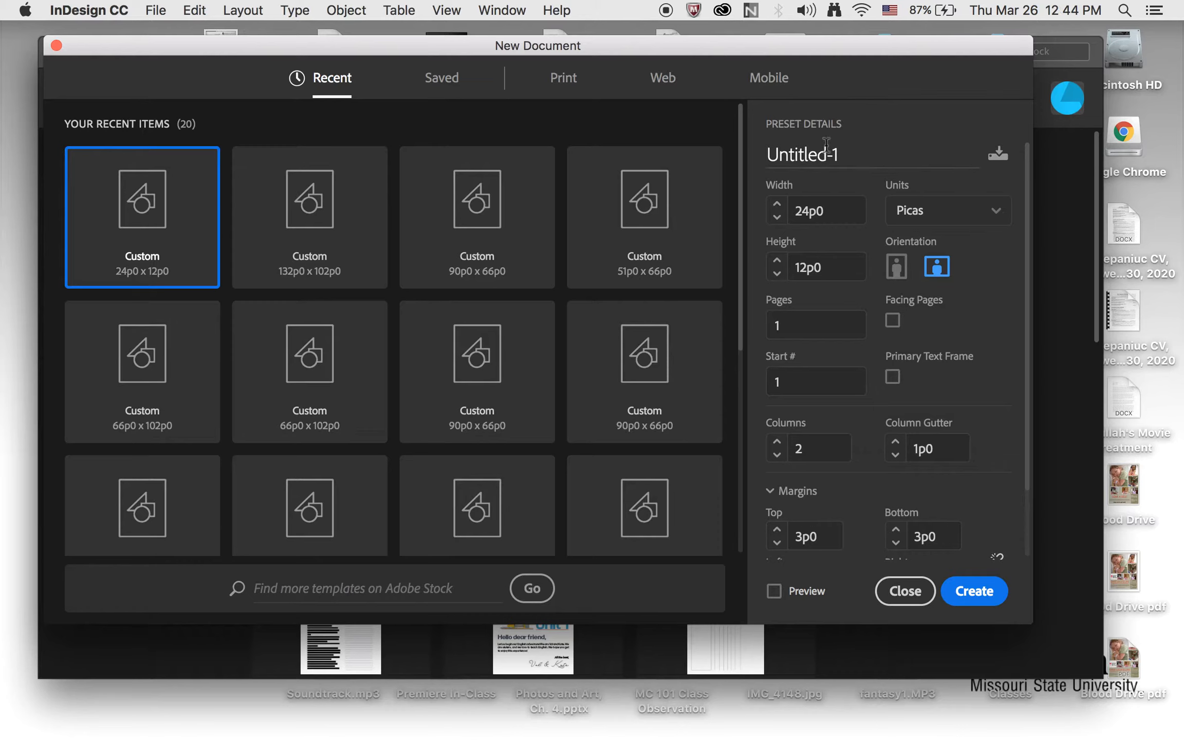
click(1000, 224)
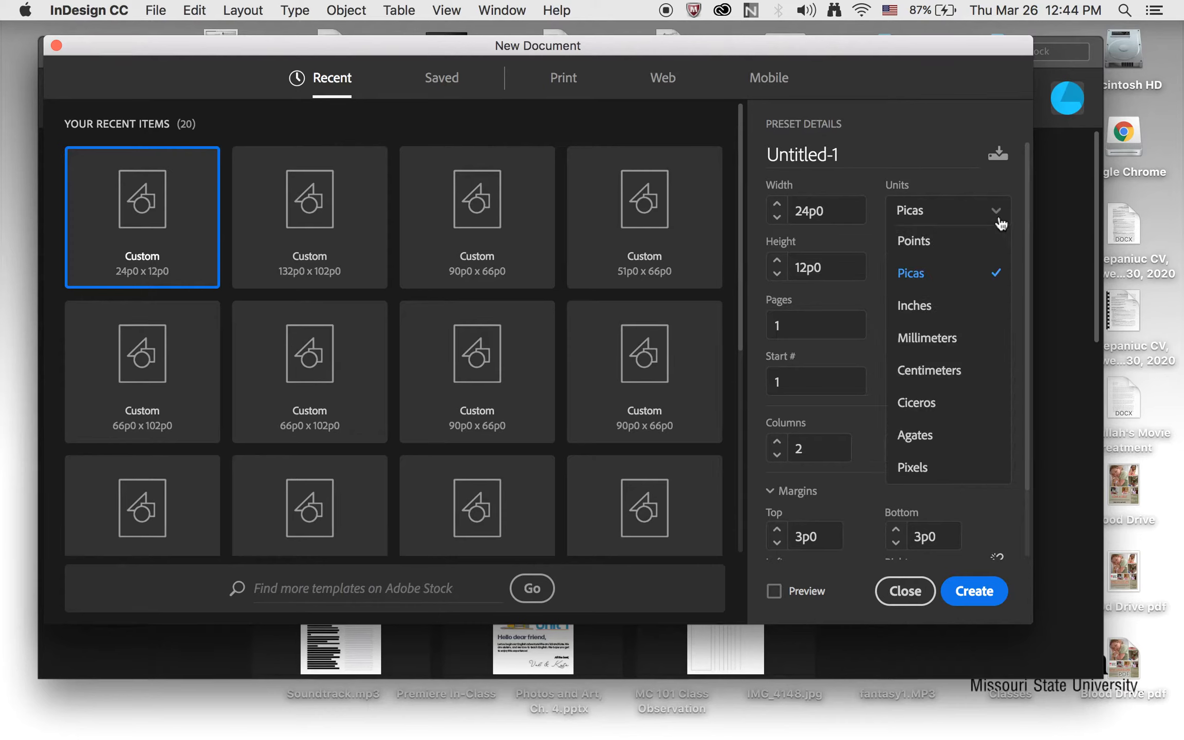
click(945, 304)
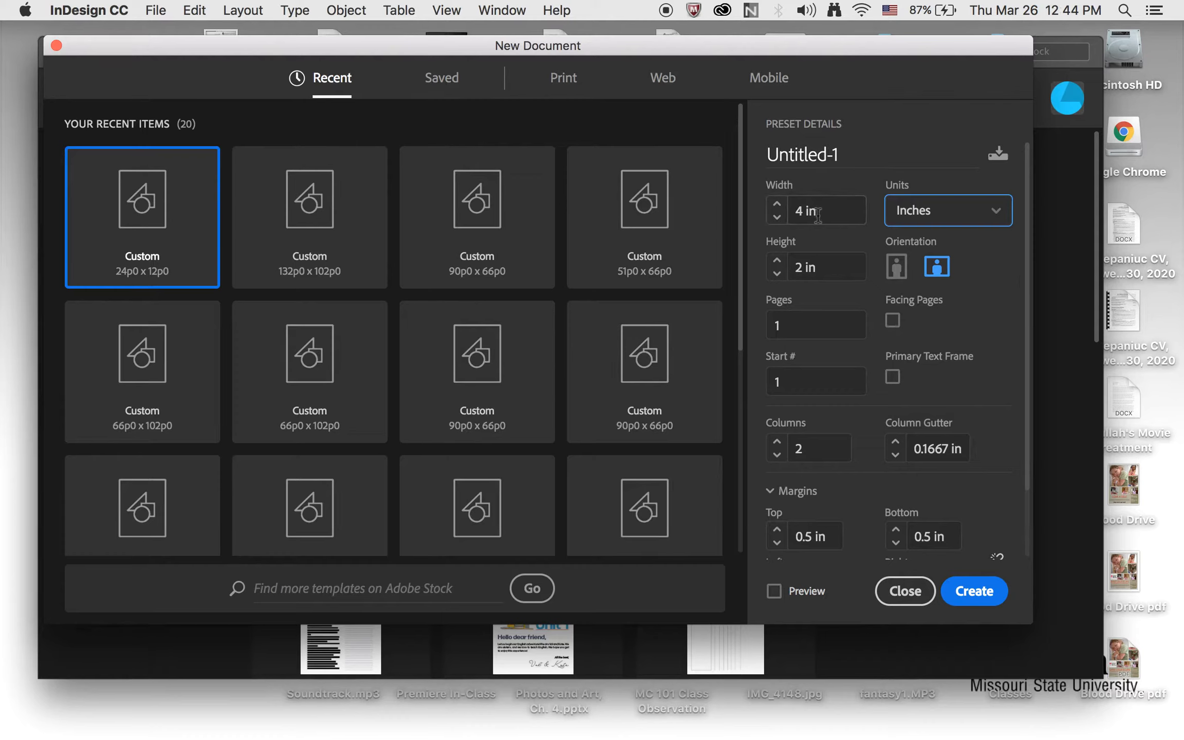
drag(818, 215, 794, 216)
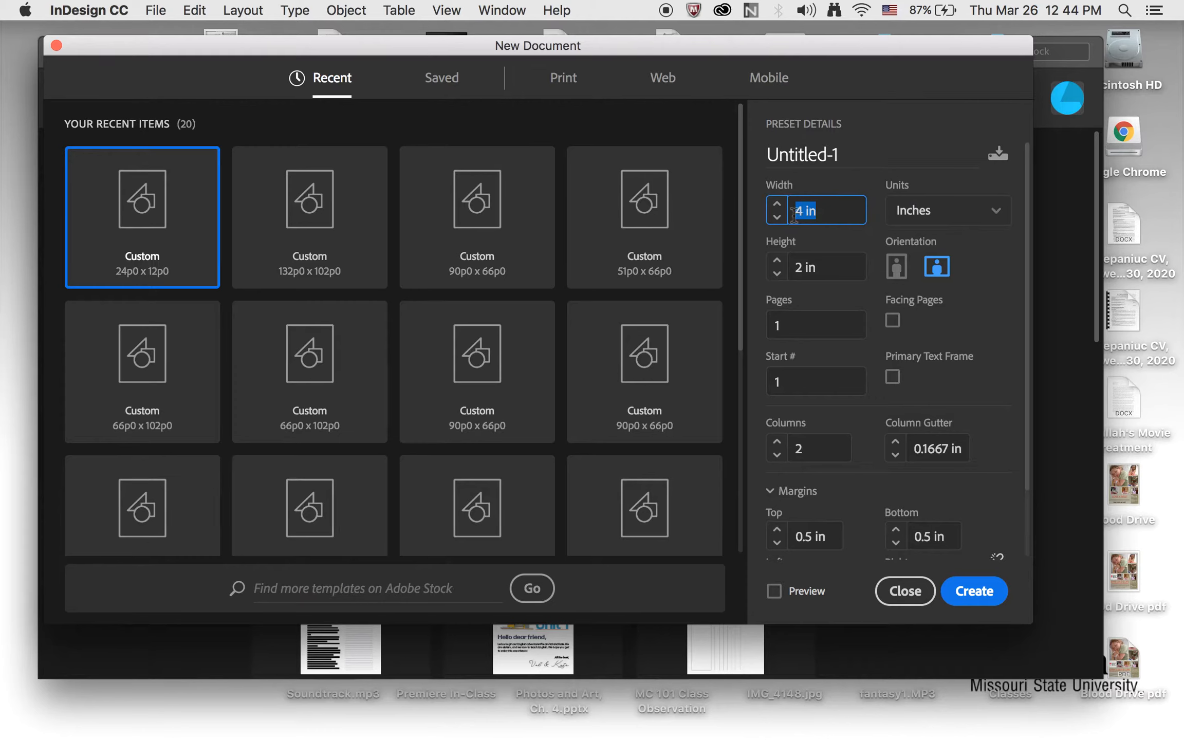
text(8.5)
click(791, 272)
text(11)
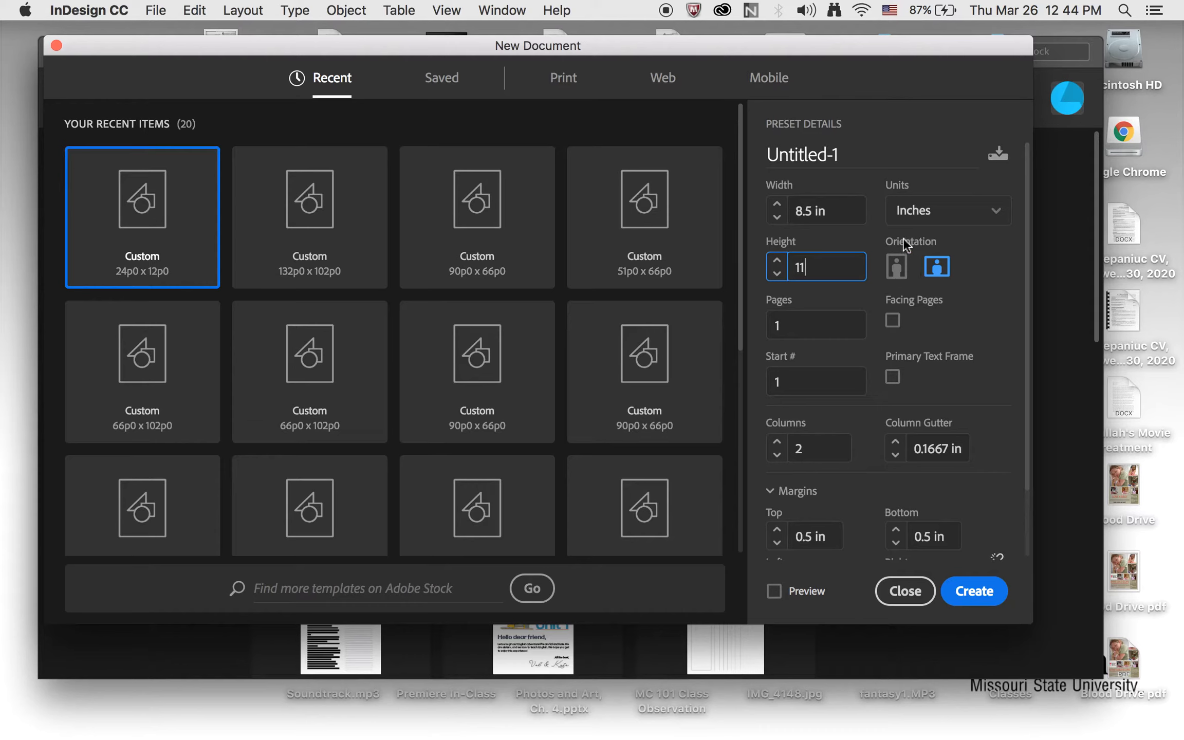
click(896, 267)
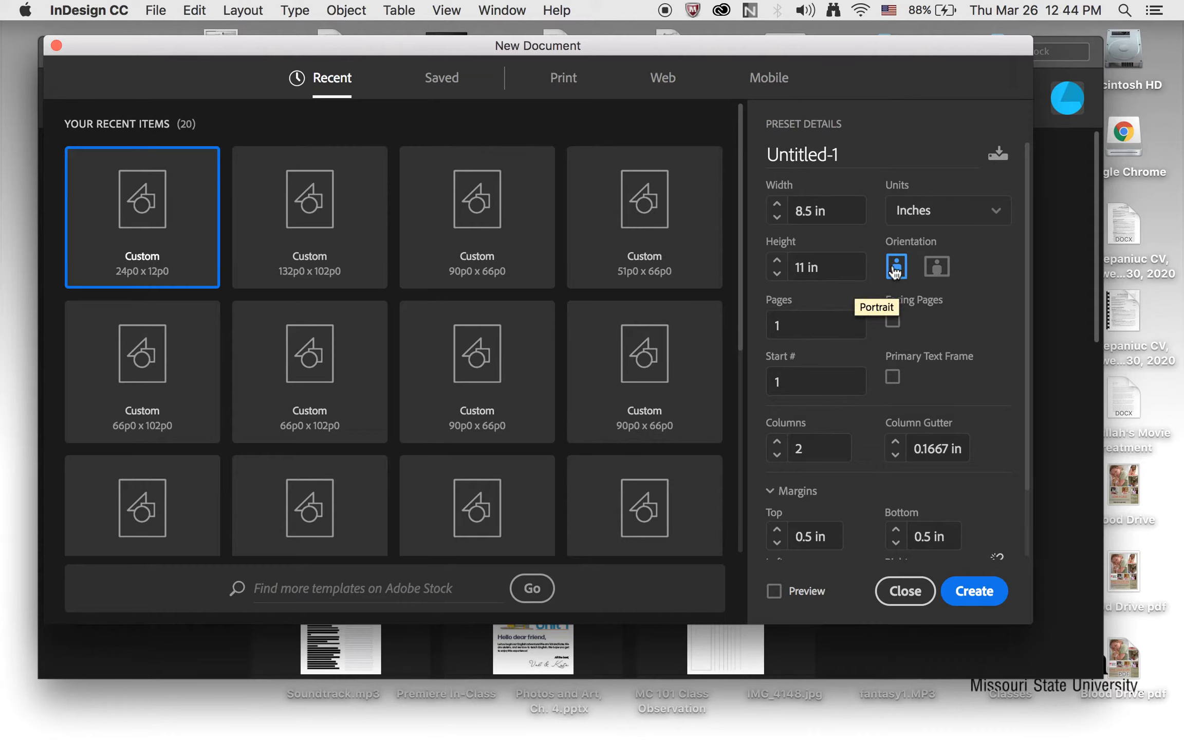
Set the new document to 2 pages and enable facing pages
click(779, 325)
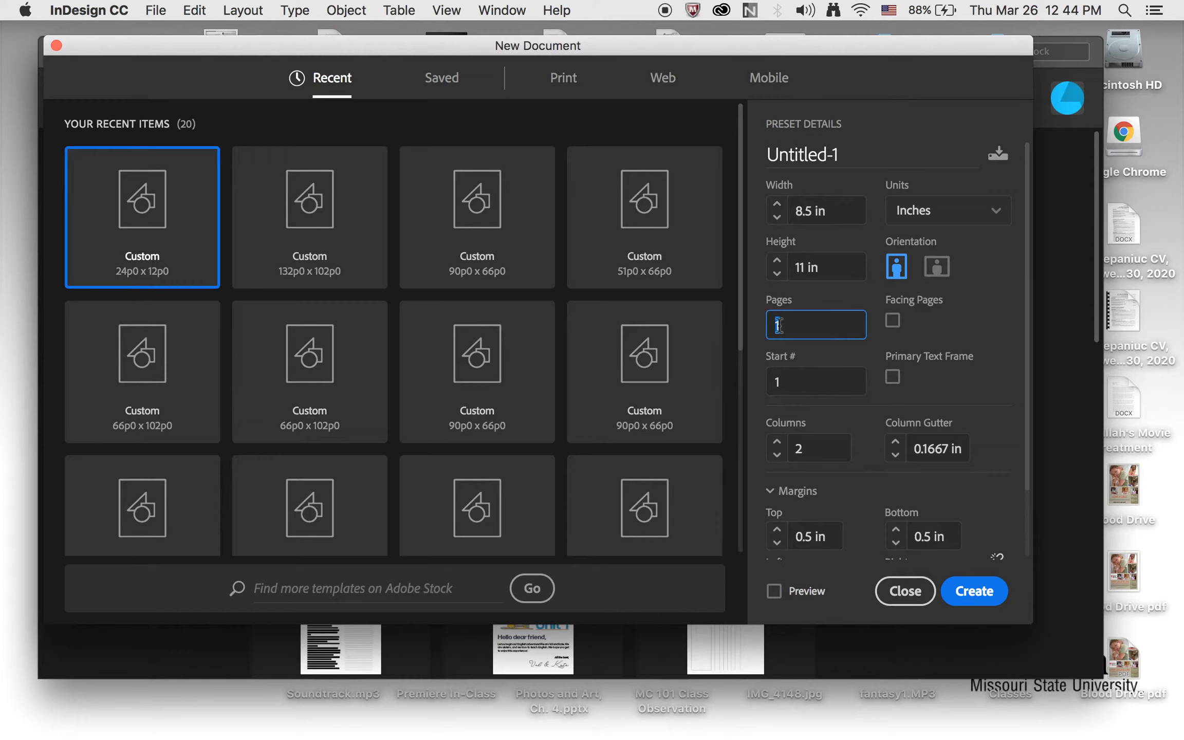
text(2)
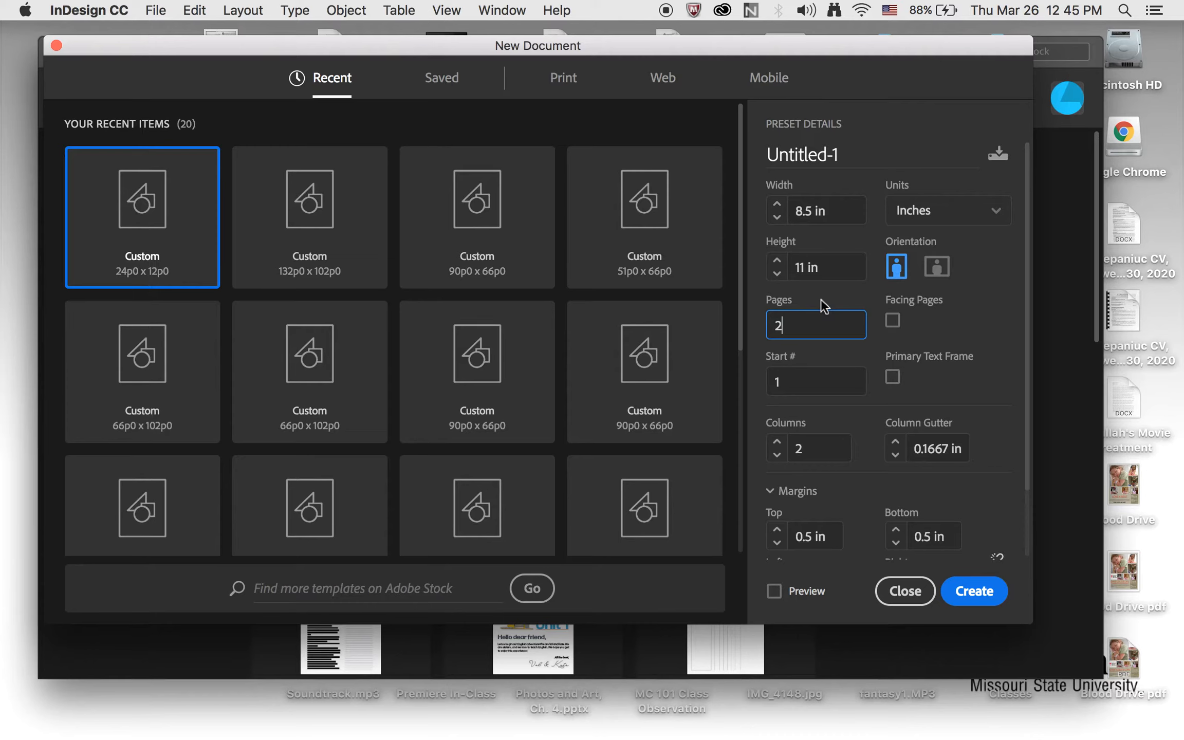
click(894, 325)
click(892, 326)
click(893, 325)
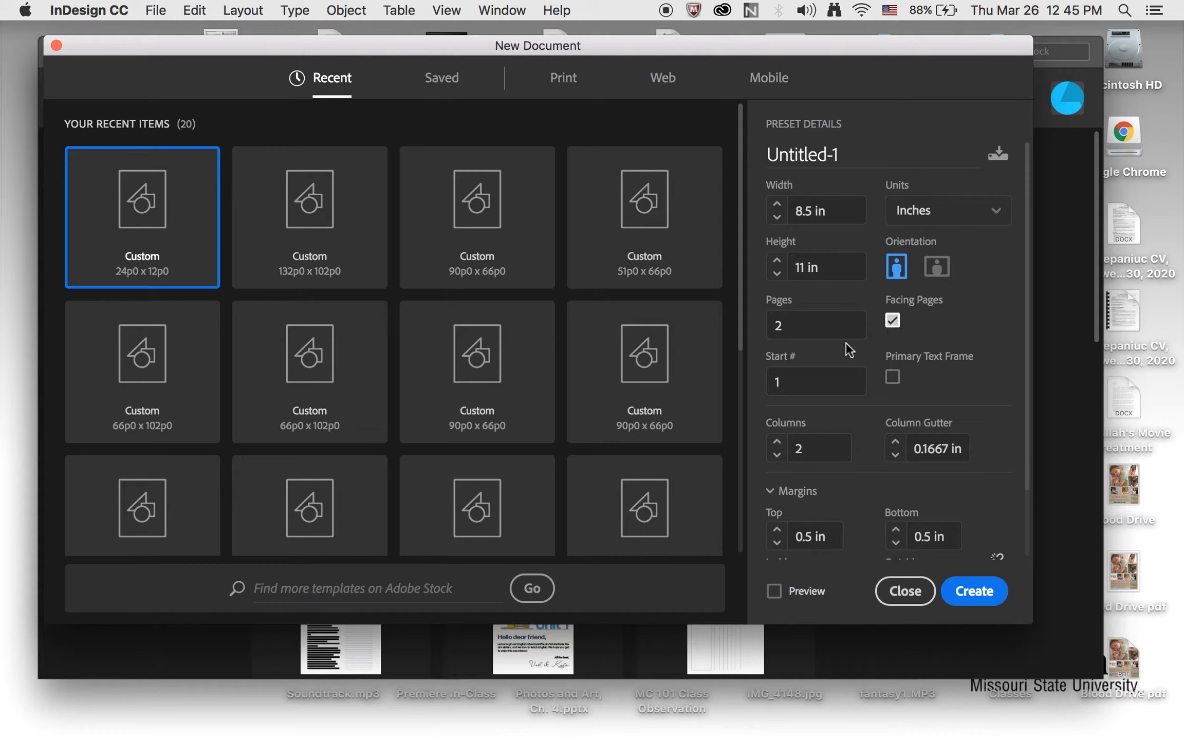
Set the number of columns for the new document to 3
scroll(784, 385, down, 2)
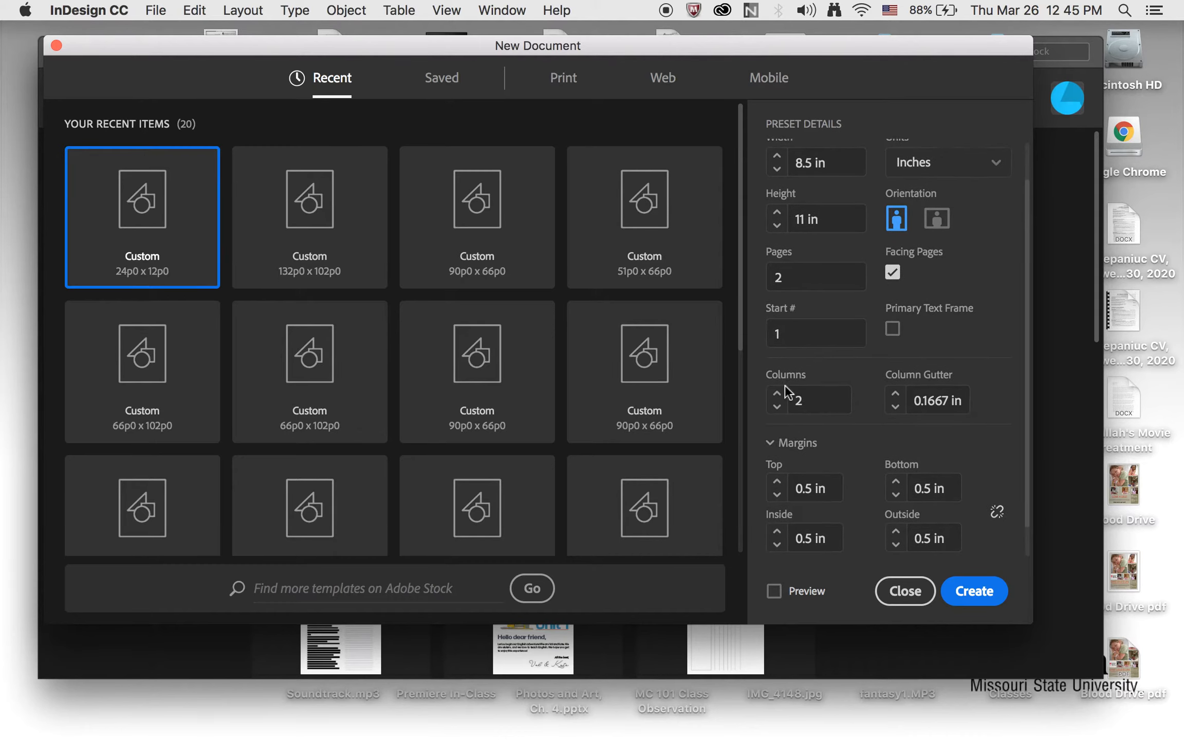
scroll(785, 386, down, 1)
scroll(786, 391, down, 1)
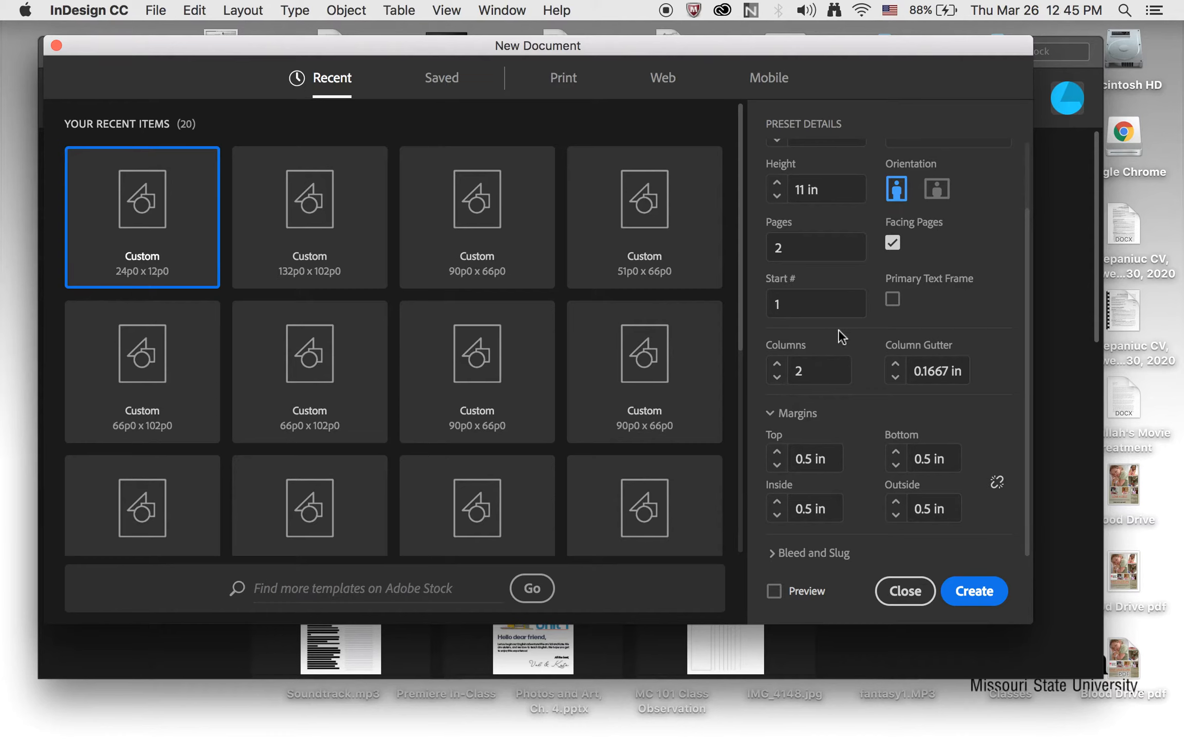
double_click(802, 372)
key(BackSpace)
text(3)
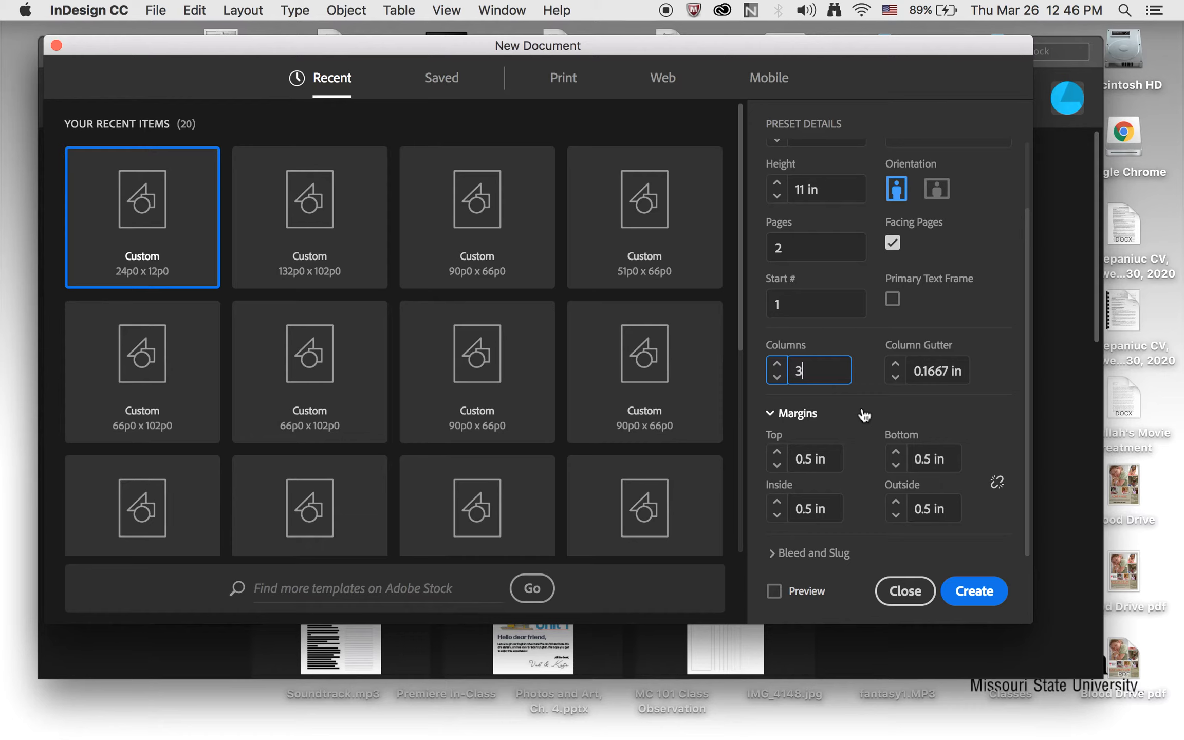
Set all four margins to a linked 0.25 in and create the document
click(805, 460)
key(BackSpace)
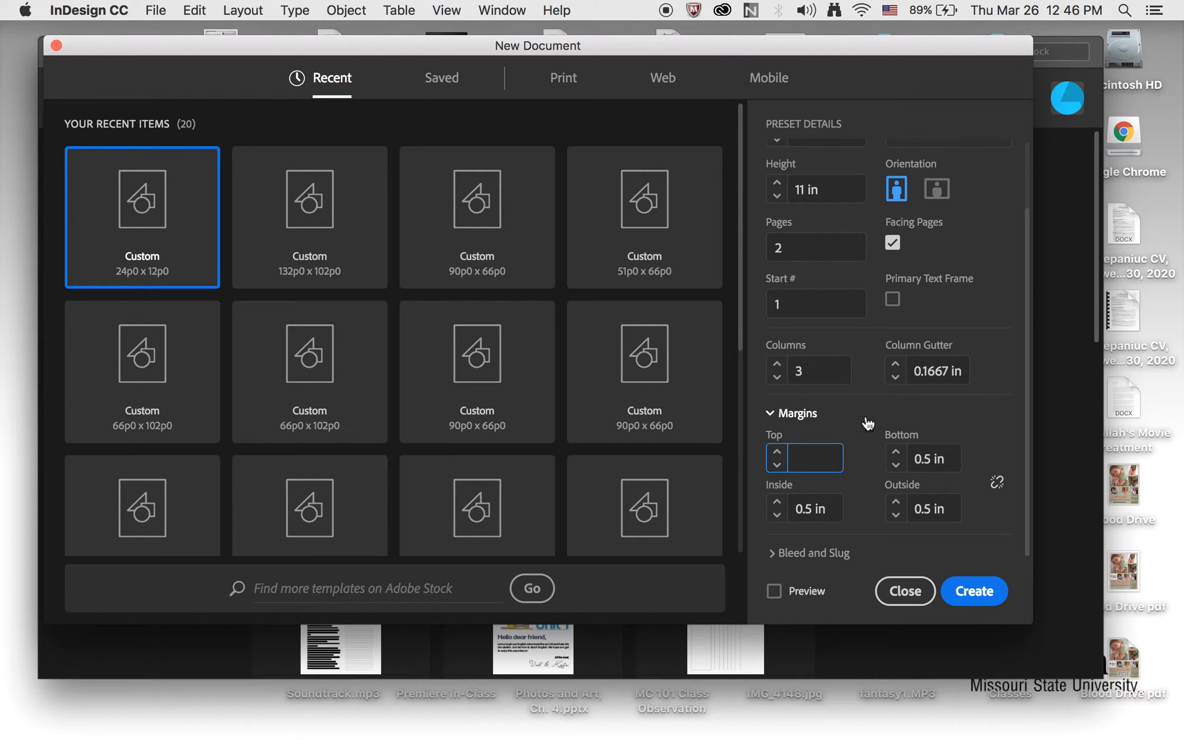
text(.25)
click(998, 486)
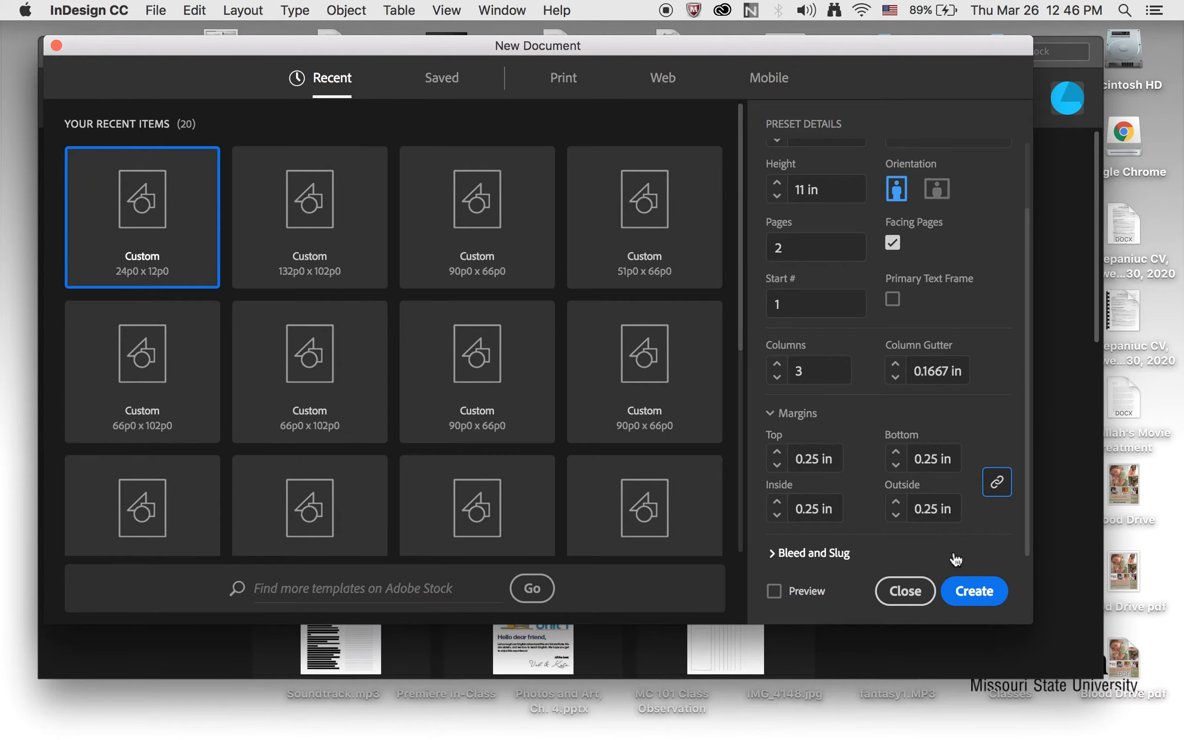
click(975, 592)
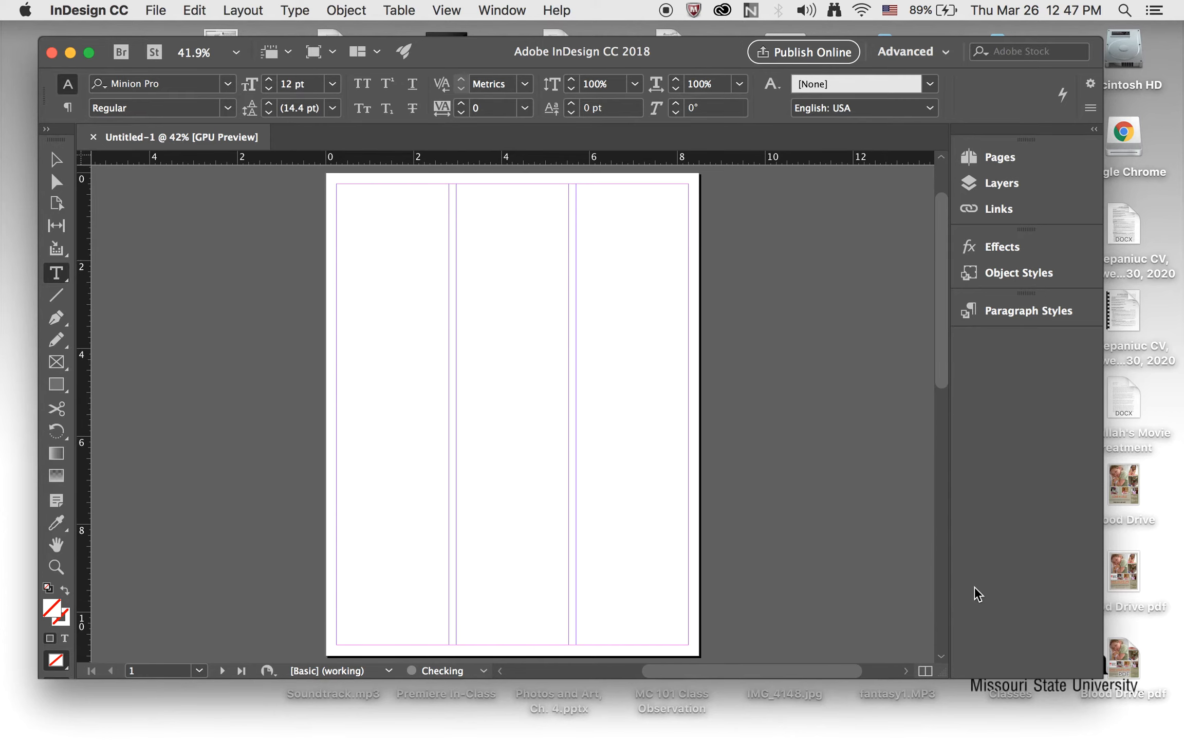
Examine the column and margin guides and how pages 1 and 2 are arranged relative to the spine
scroll(846, 493, down, 15)
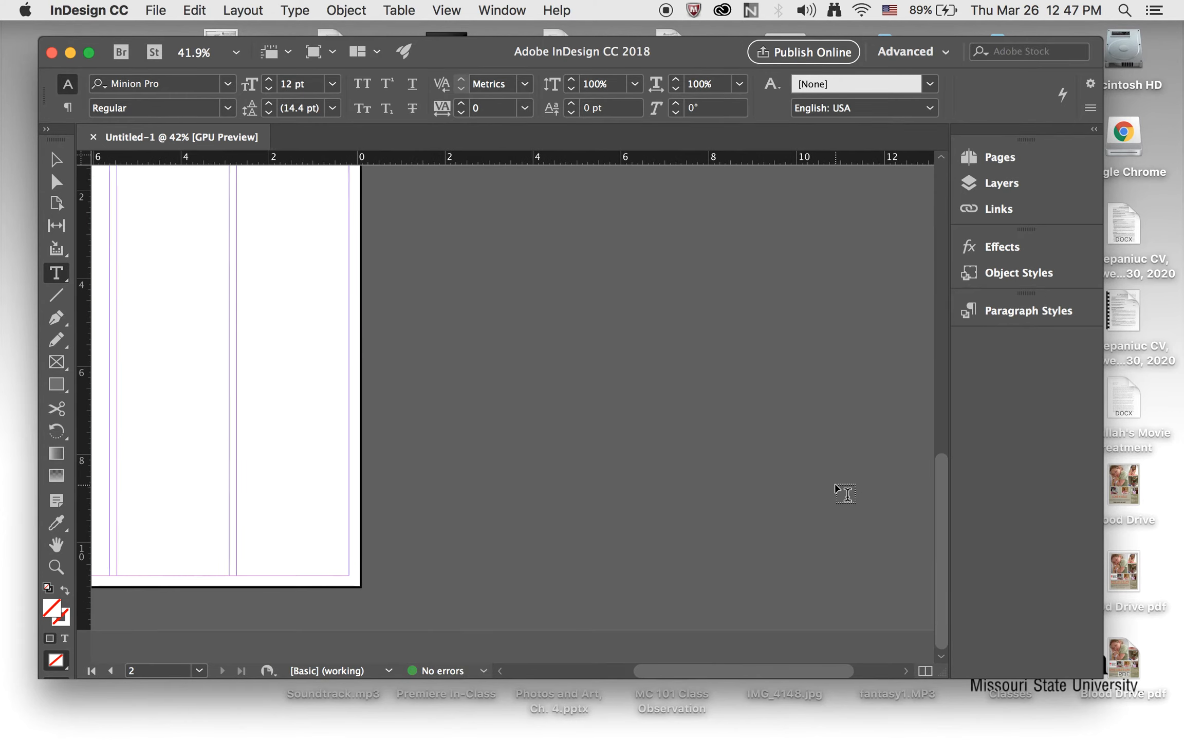
scroll(846, 494, up, 15)
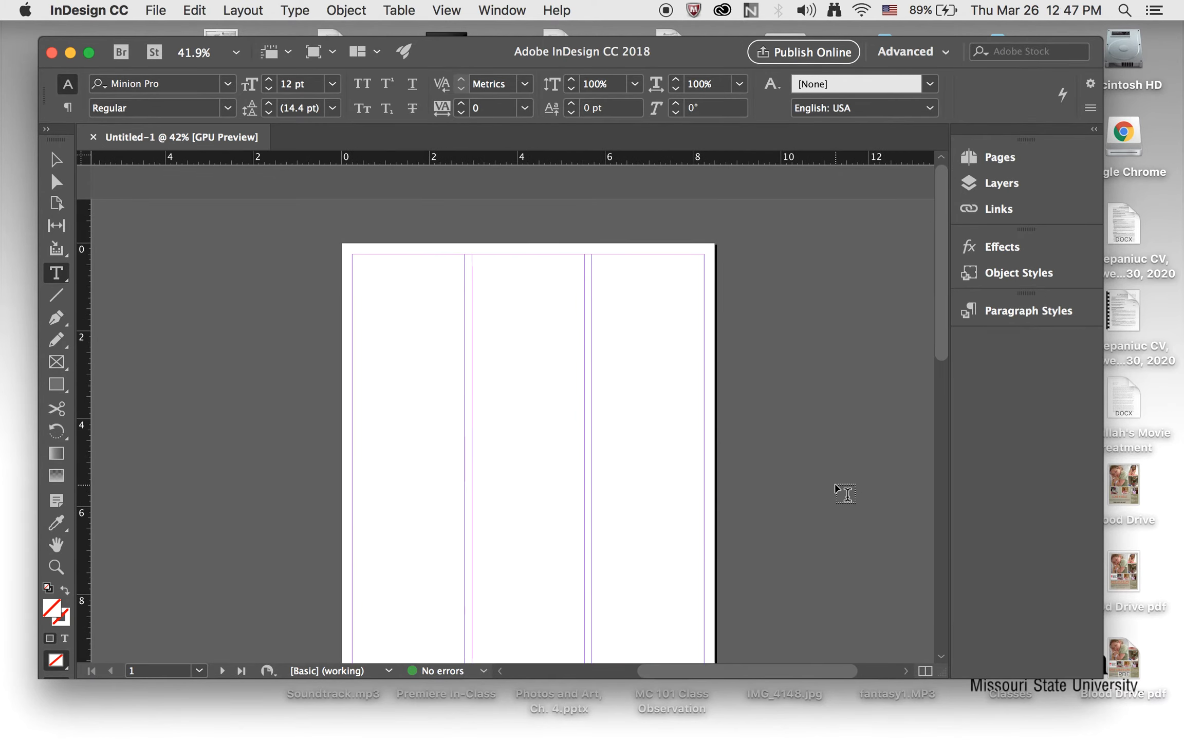
scroll(845, 493, down, 15)
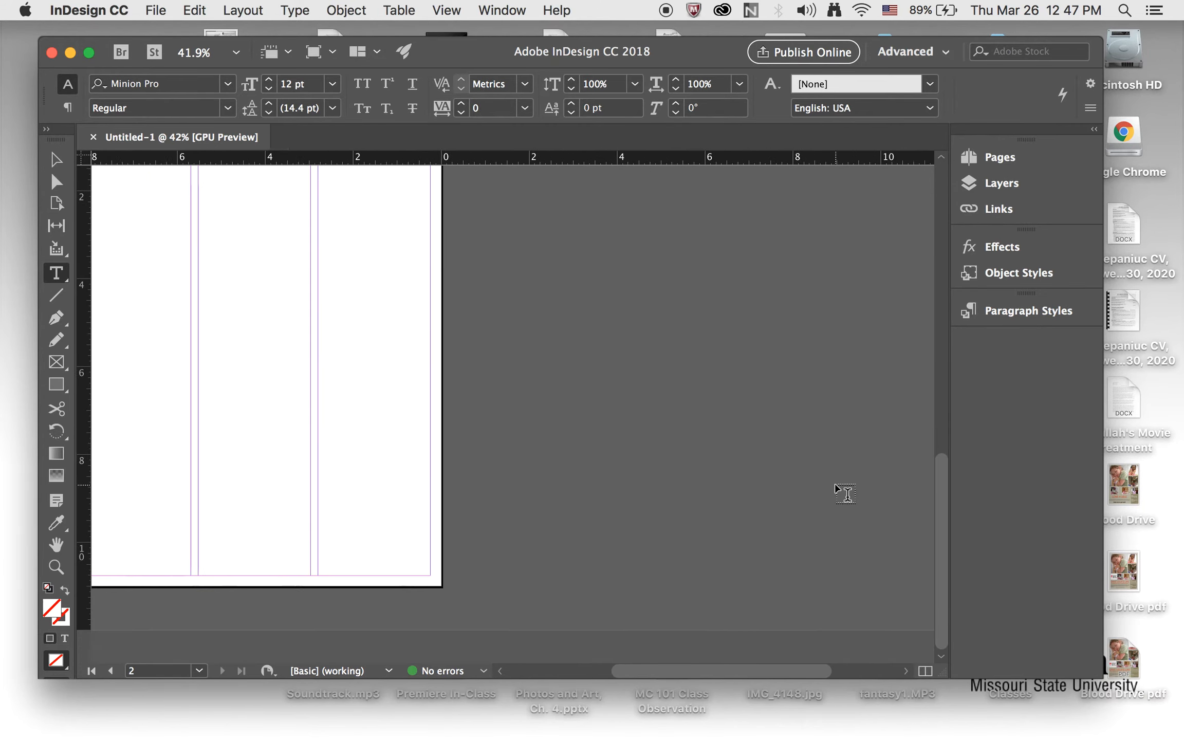
scroll(846, 493, up, 15)
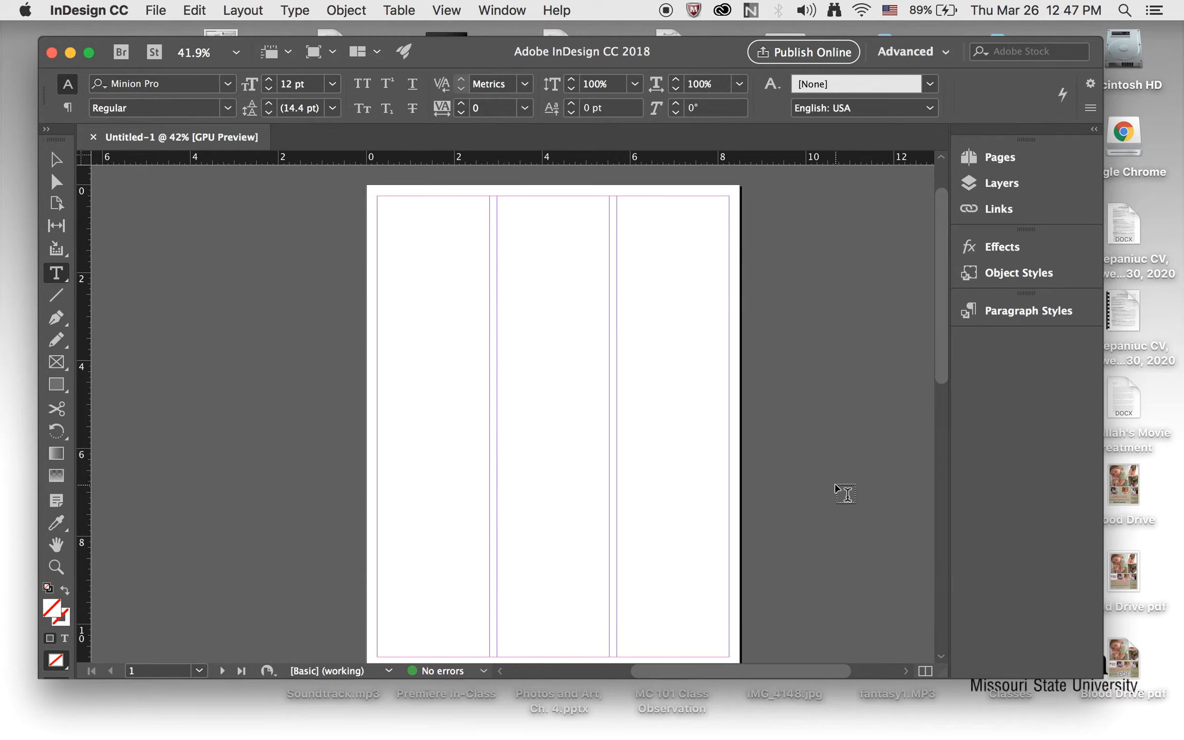
scroll(846, 494, down, 15)
scroll(848, 495, up, 15)
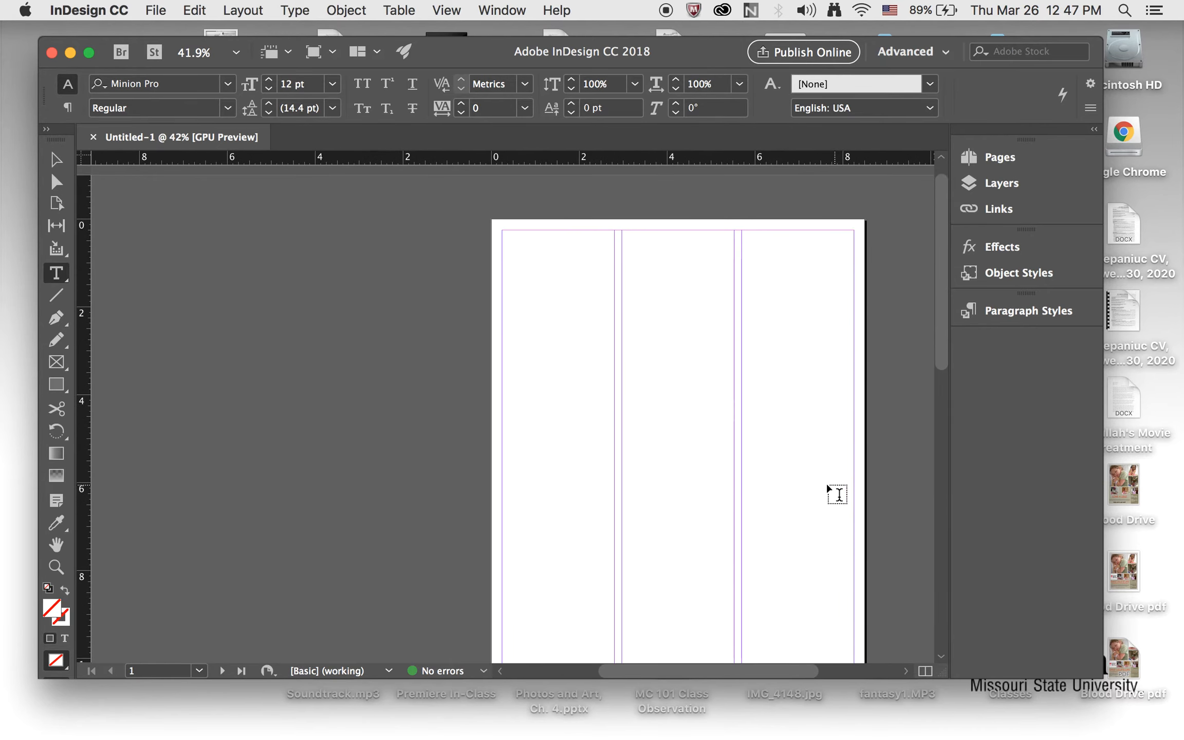
scroll(795, 450, down, 1)
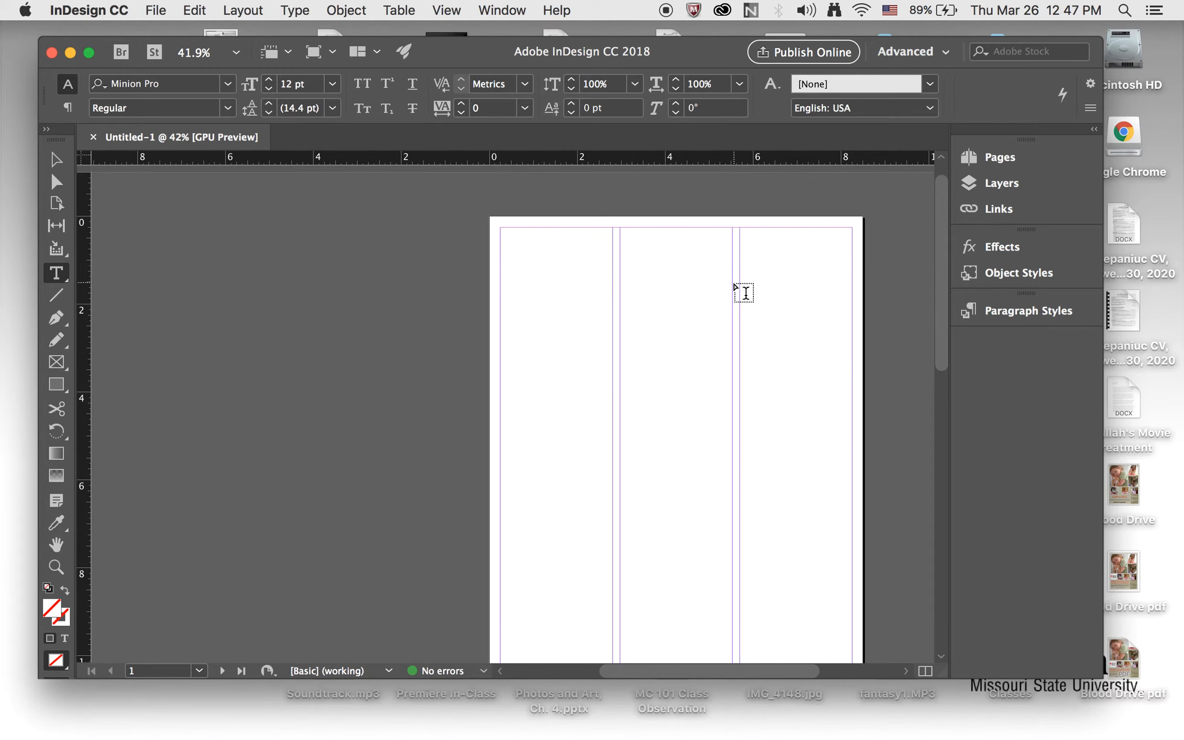
scroll(745, 293, down, 1)
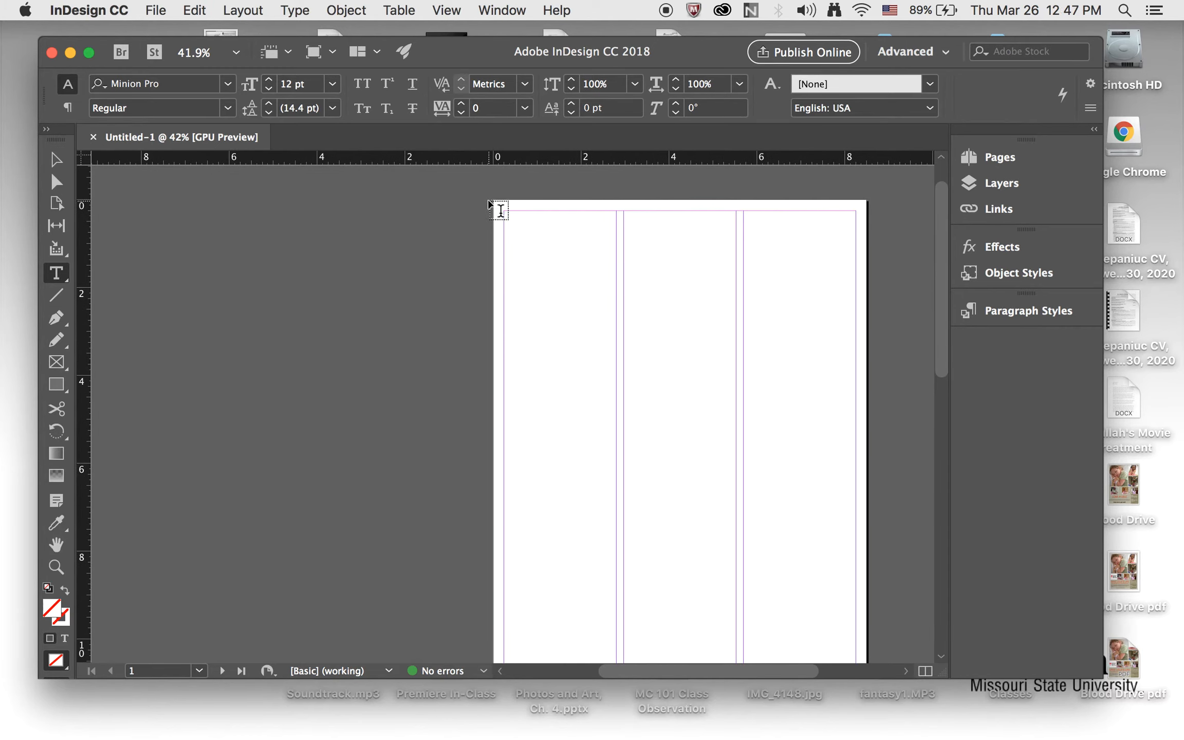
scroll(353, 513, down, 1)
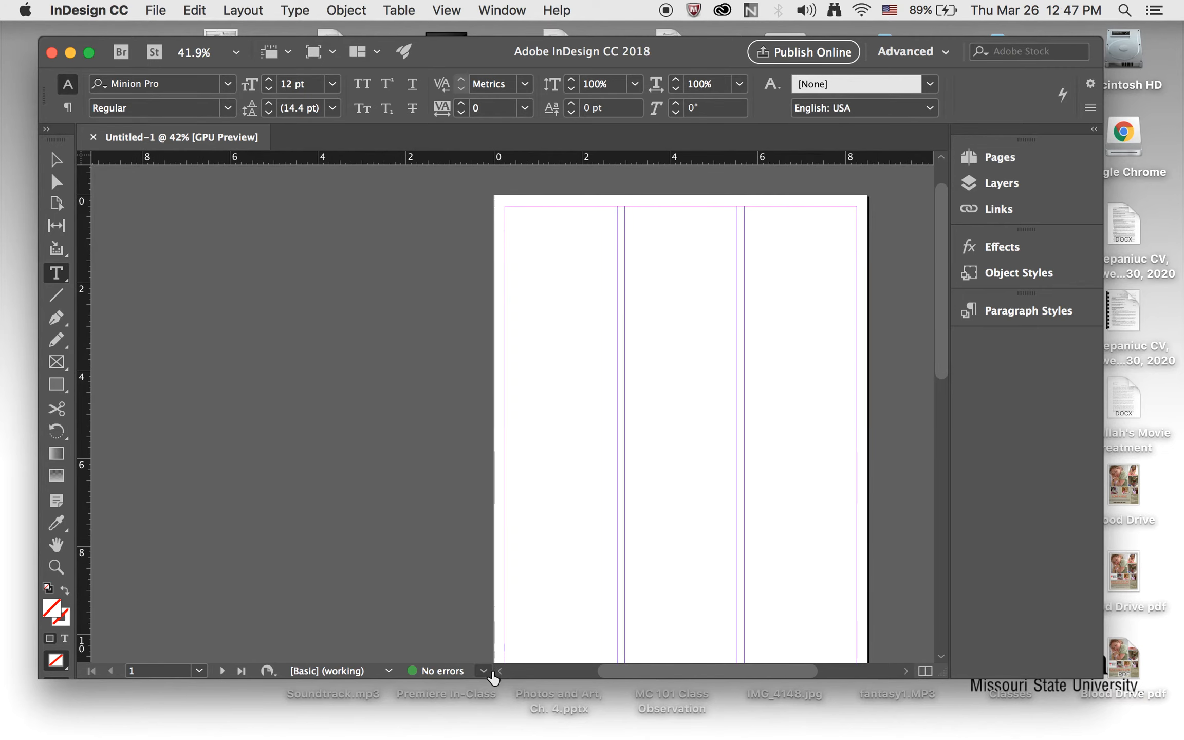
scroll(489, 569, down, 1)
scroll(489, 570, down, 5)
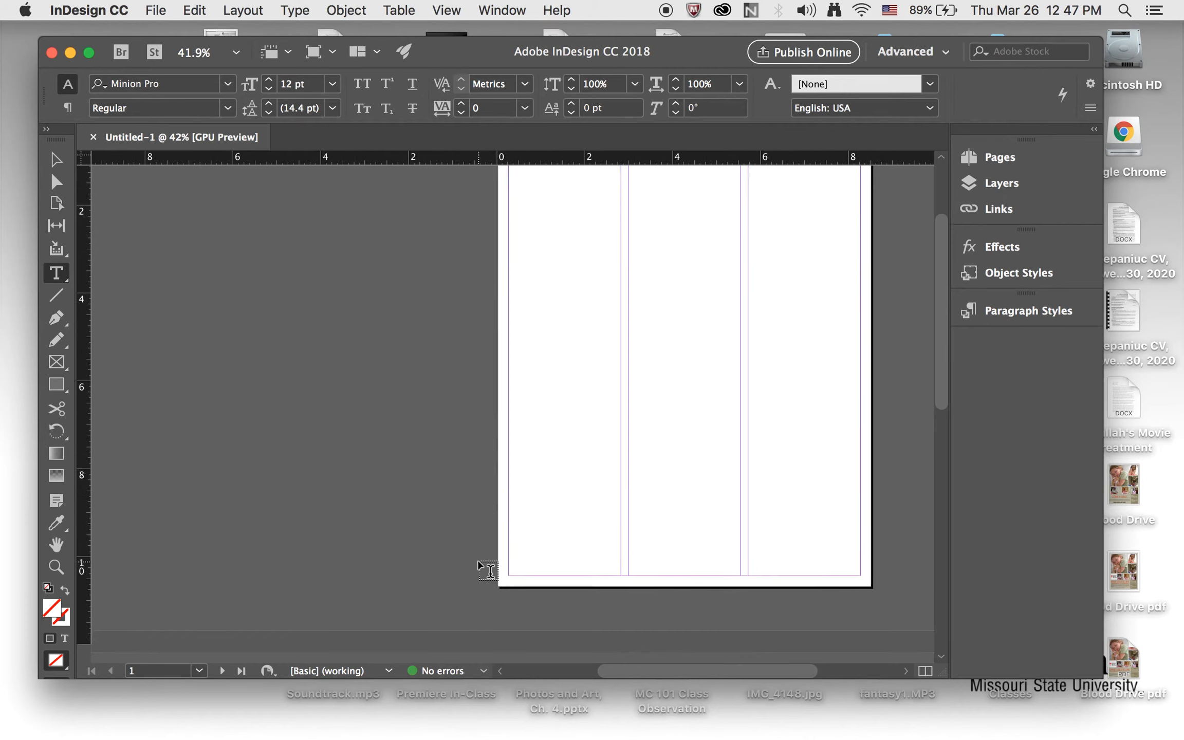
scroll(488, 570, left, 5)
scroll(489, 570, down, 10)
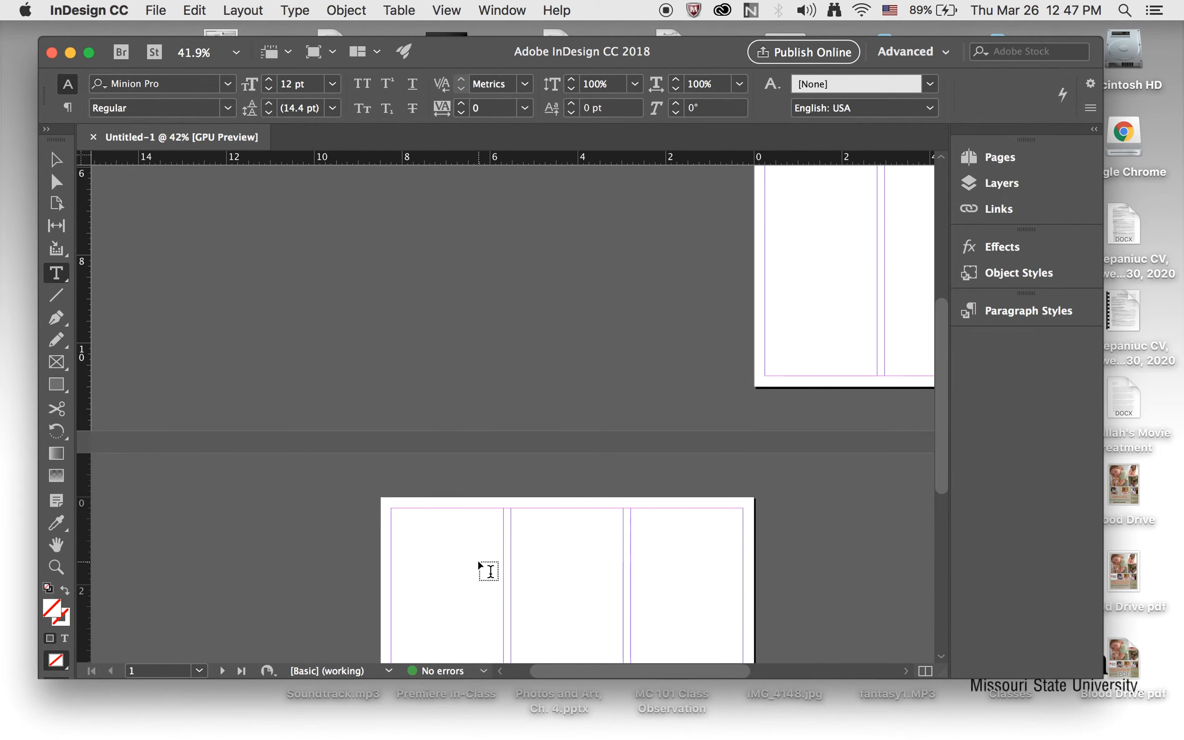
scroll(488, 570, left, 5)
scroll(488, 570, right, 8)
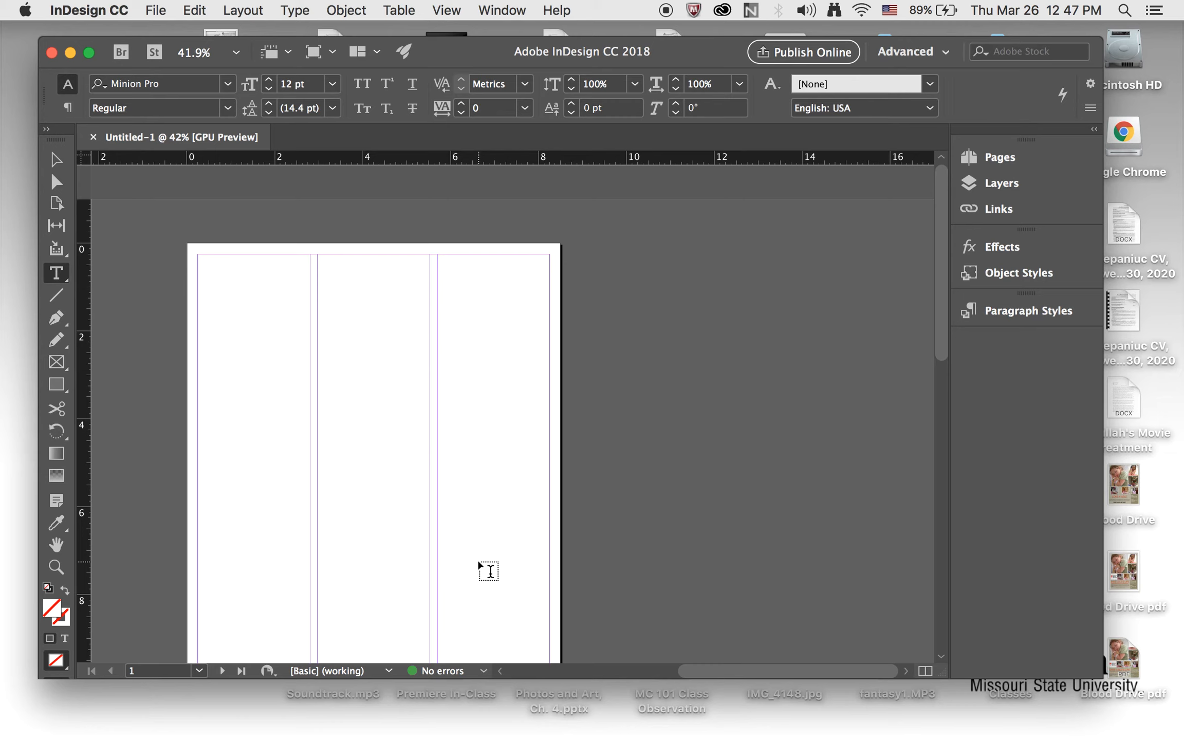
scroll(478, 559, down, 2)
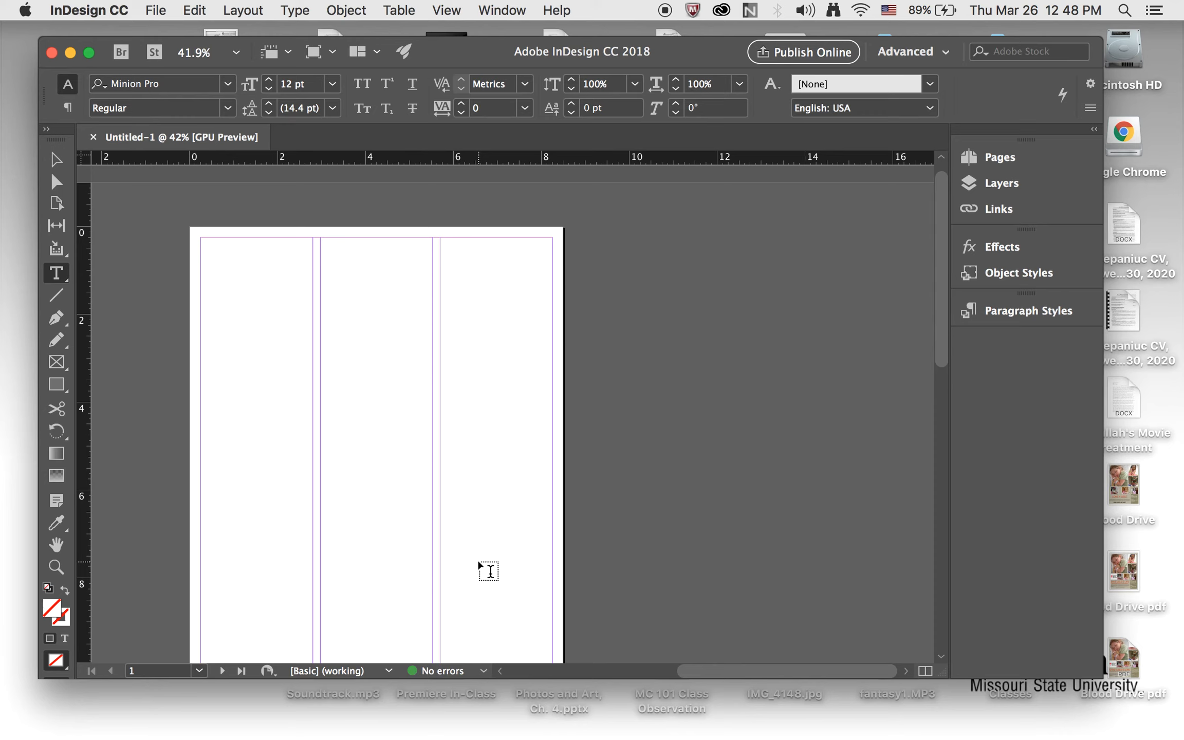
Save the document to the Desktop as Newsletter in InDesign CC 2018 format
click(160, 11)
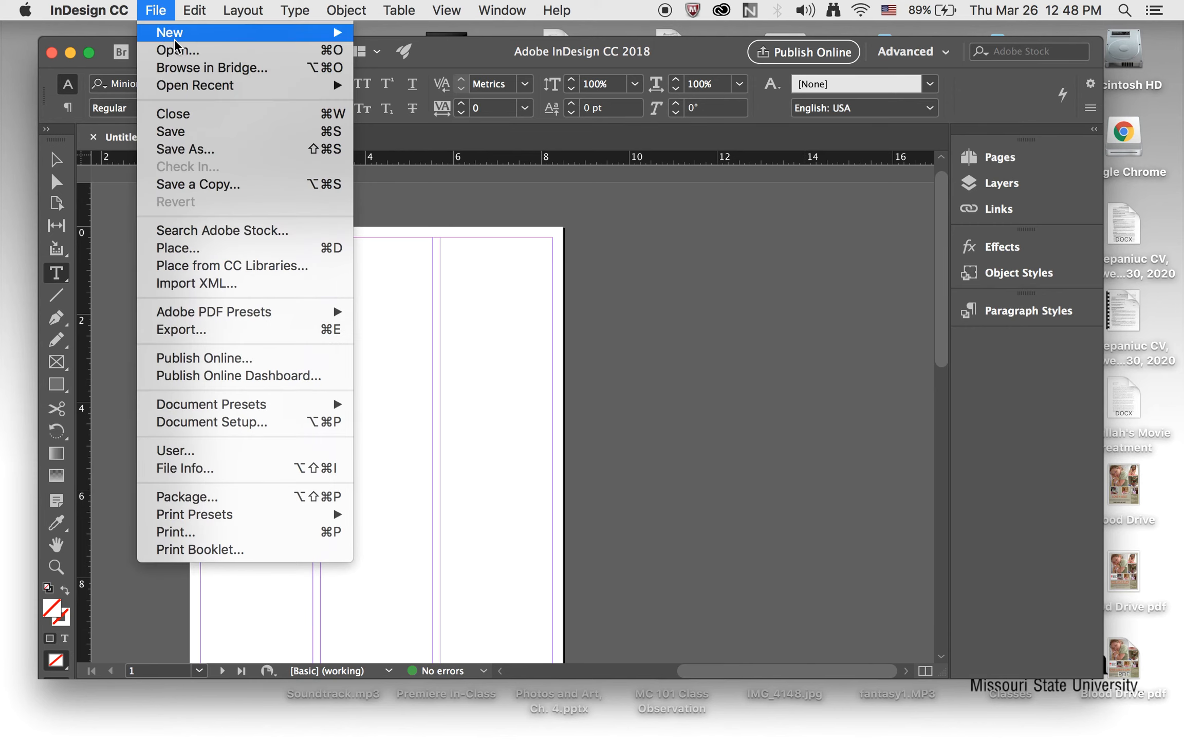
click(195, 150)
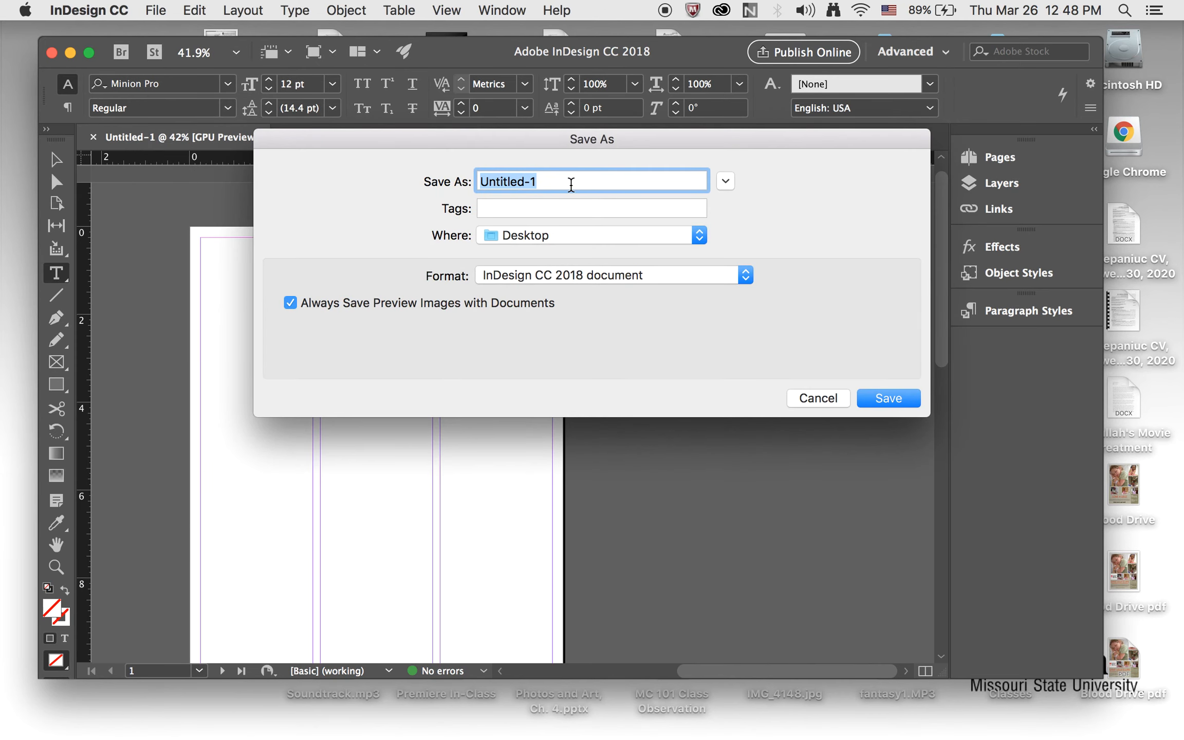
text(Newsletter)
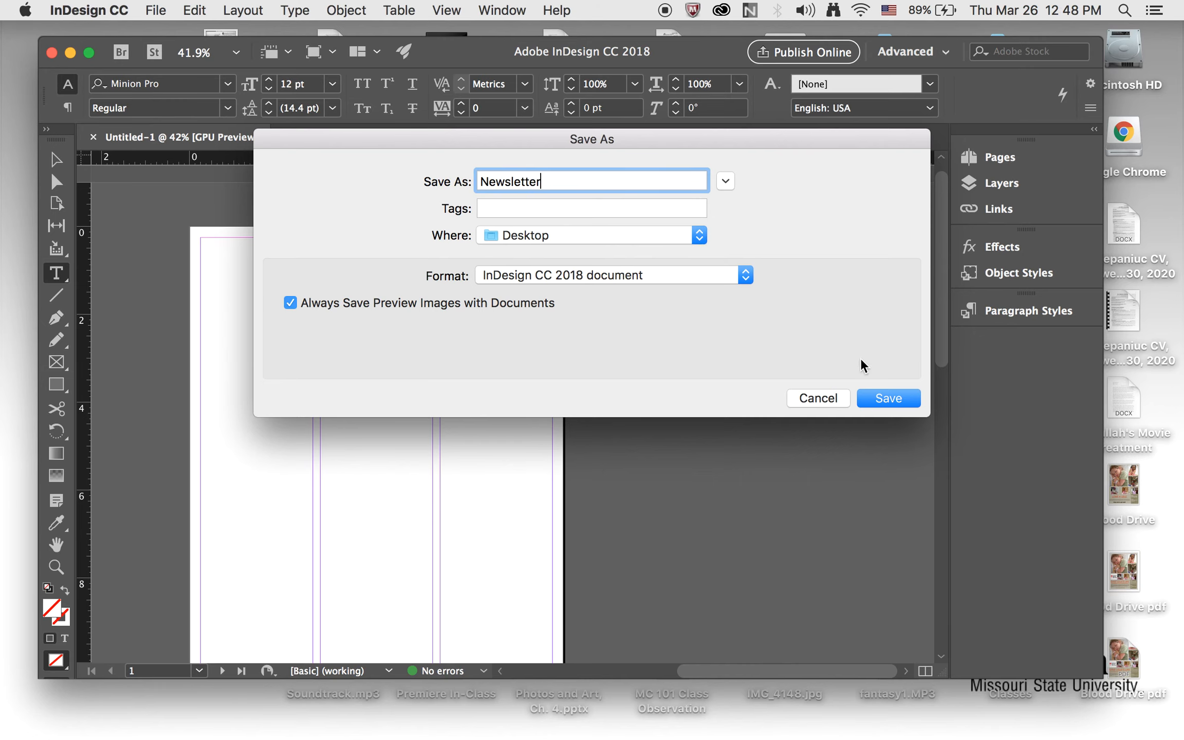
click(888, 401)
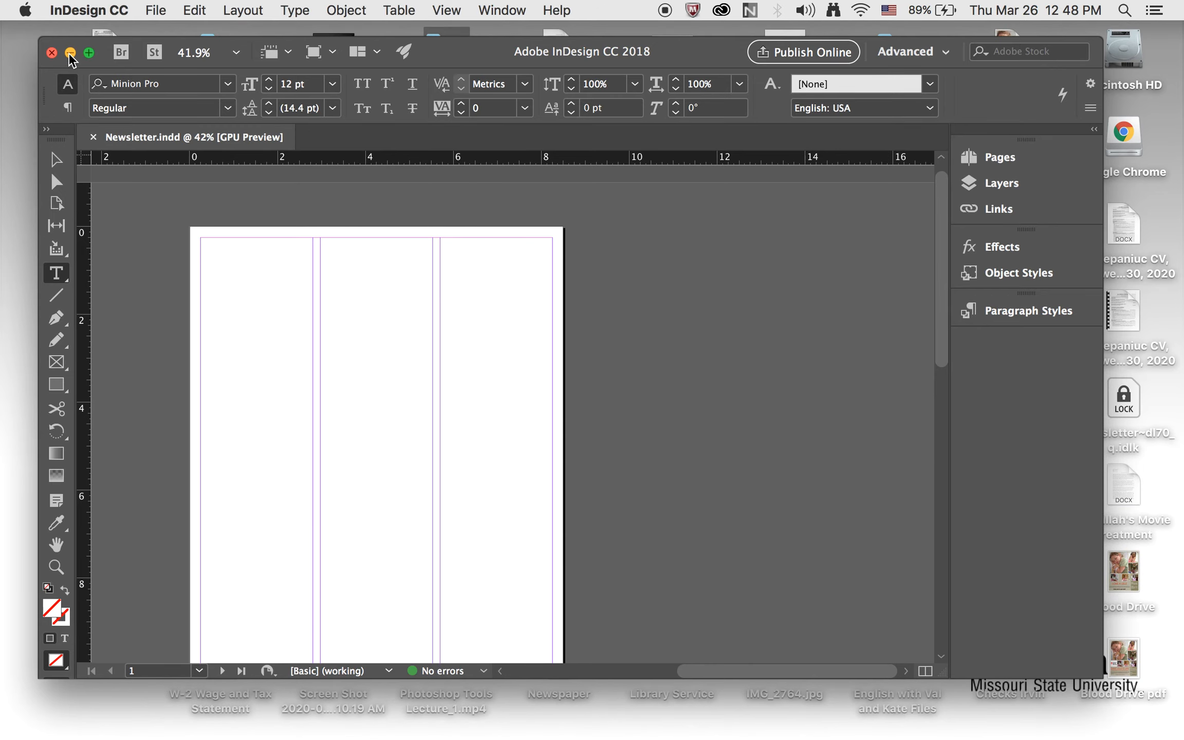
Minimize the document window and close the Online Plan and Syllabi folder window to reach the desktop in Finder
click(70, 53)
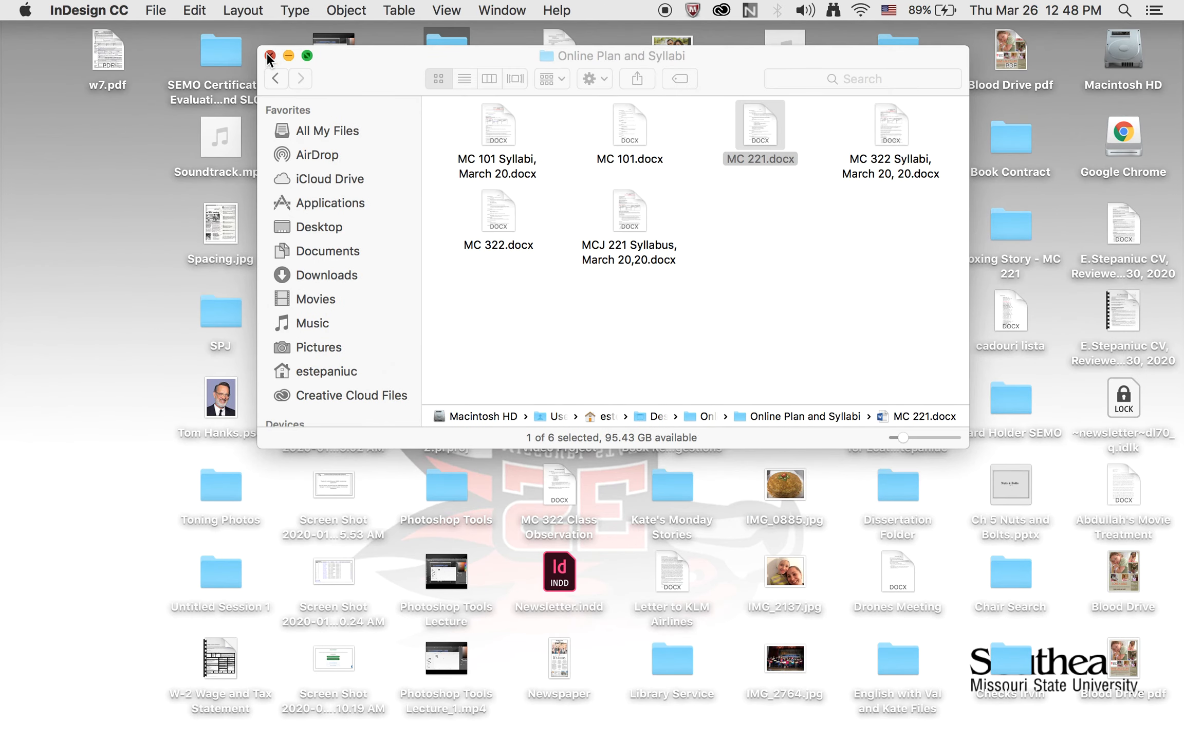
click(269, 56)
click(82, 316)
Create a new folder on the desktop and name it Newsletter
right_click(82, 316)
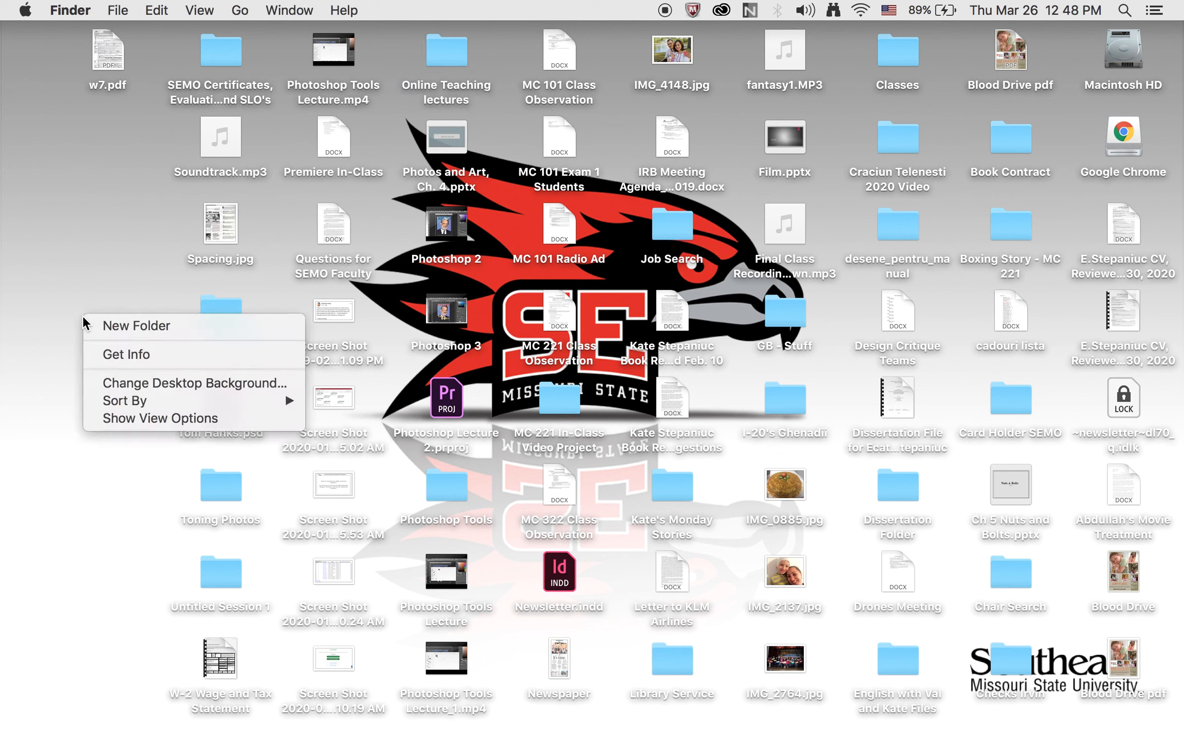
click(102, 325)
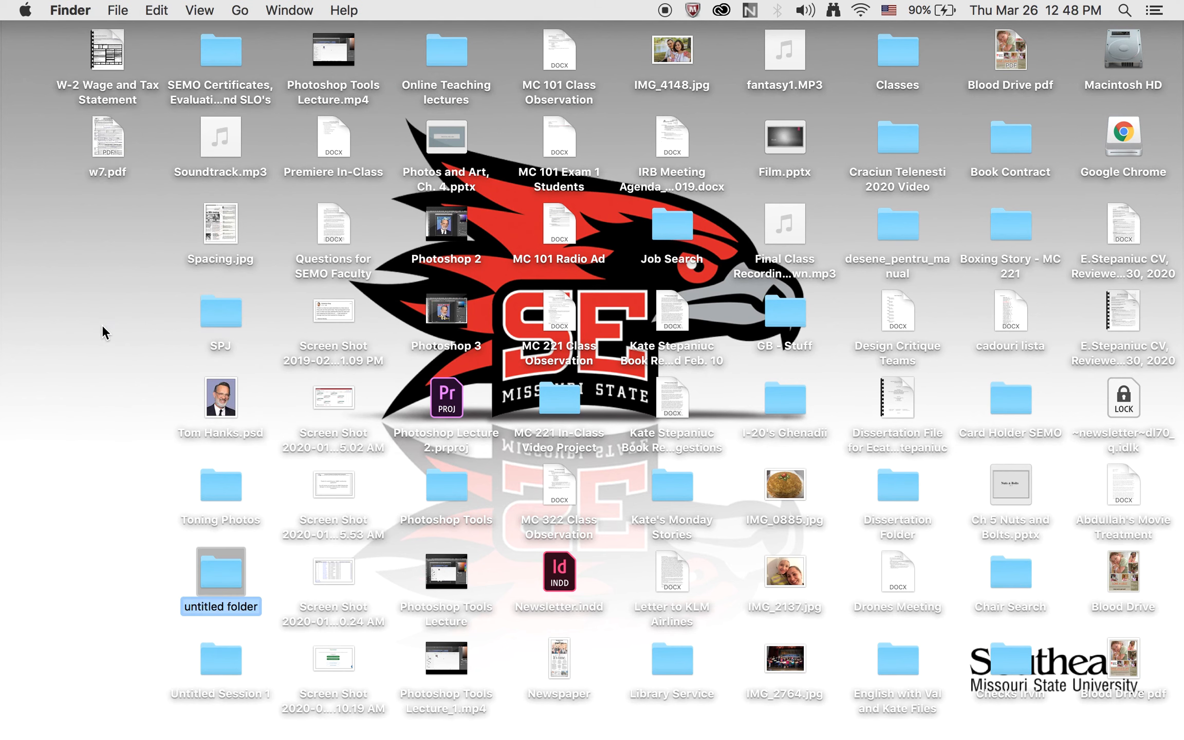
click(231, 608)
key(super+a)
text(Newslett)
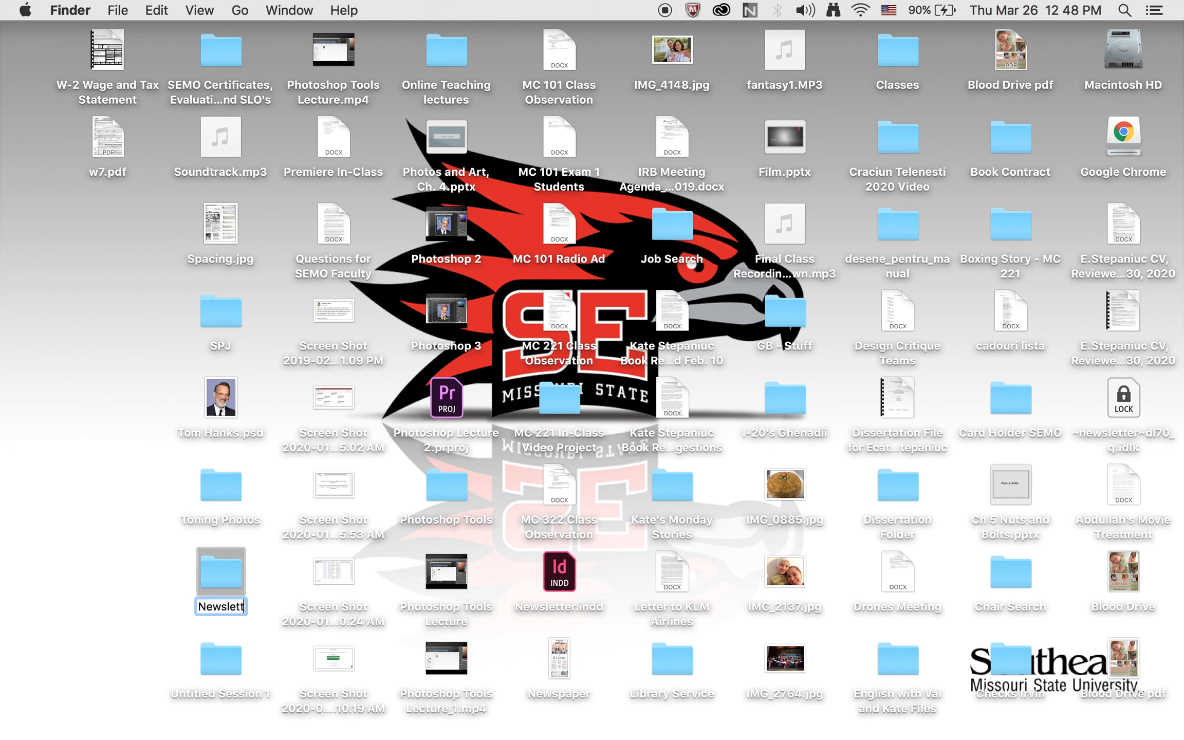
text(er)
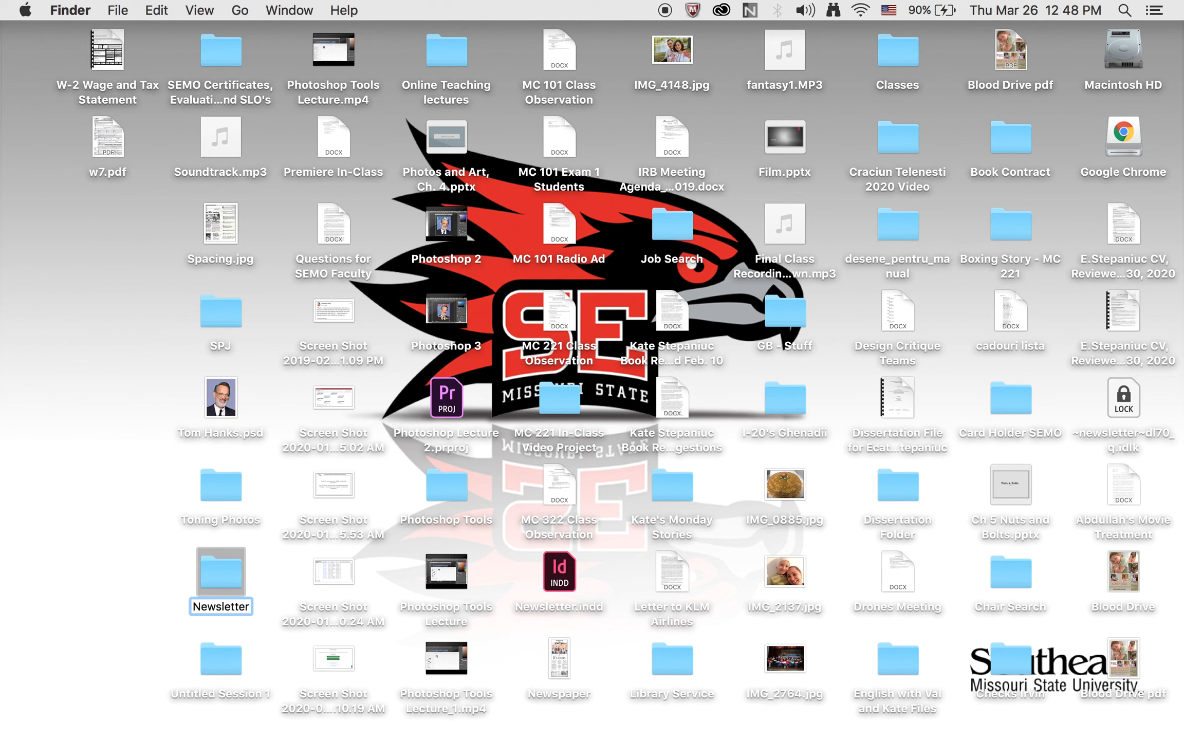